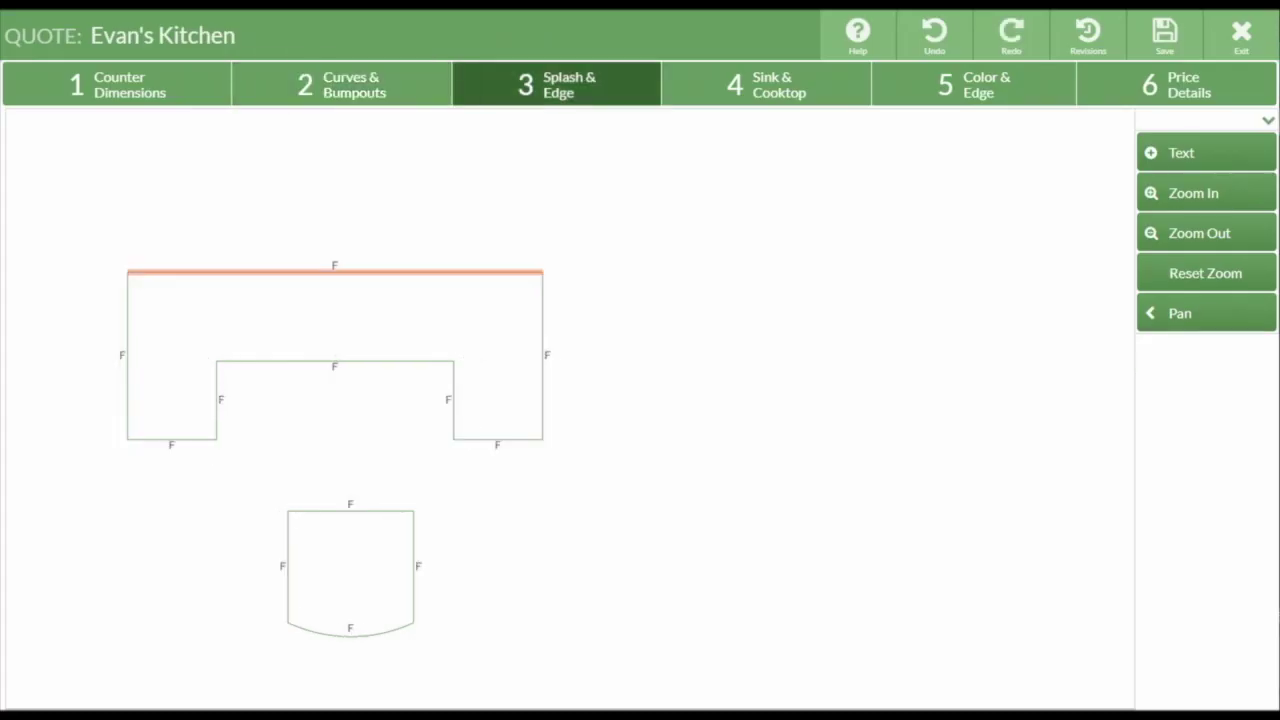
- Give the counter's top edge a 5" splash and place a Farmer sink on the U-shaped counter
{"action": "left_click", "coordinate": [434, 271]}
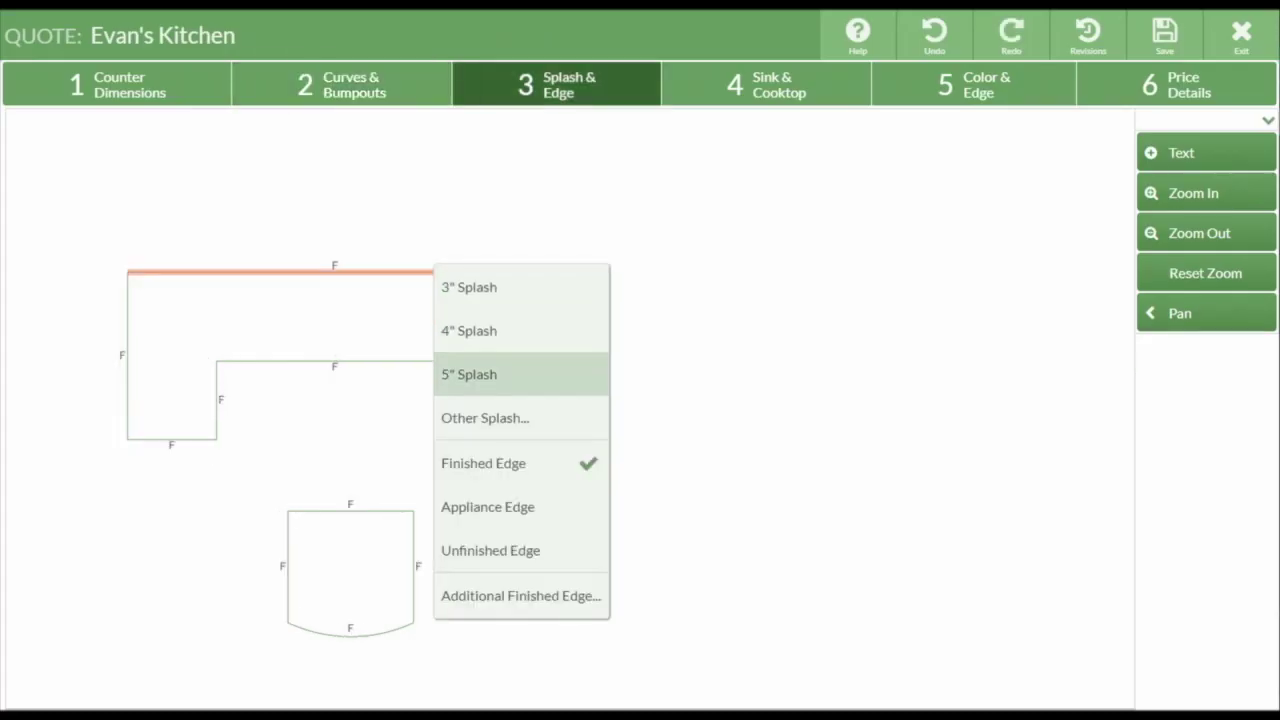
{"action": "left_click", "coordinate": [470, 374]}
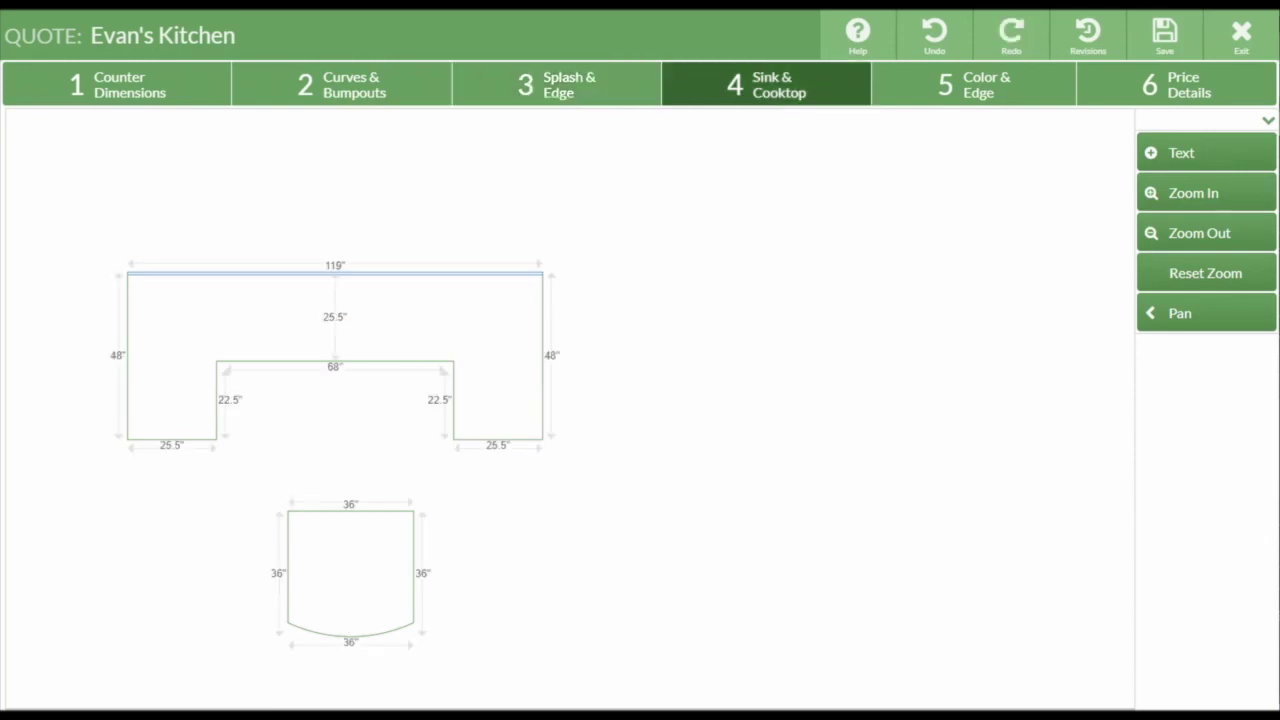
{"action": "left_click", "coordinate": [280, 318]}
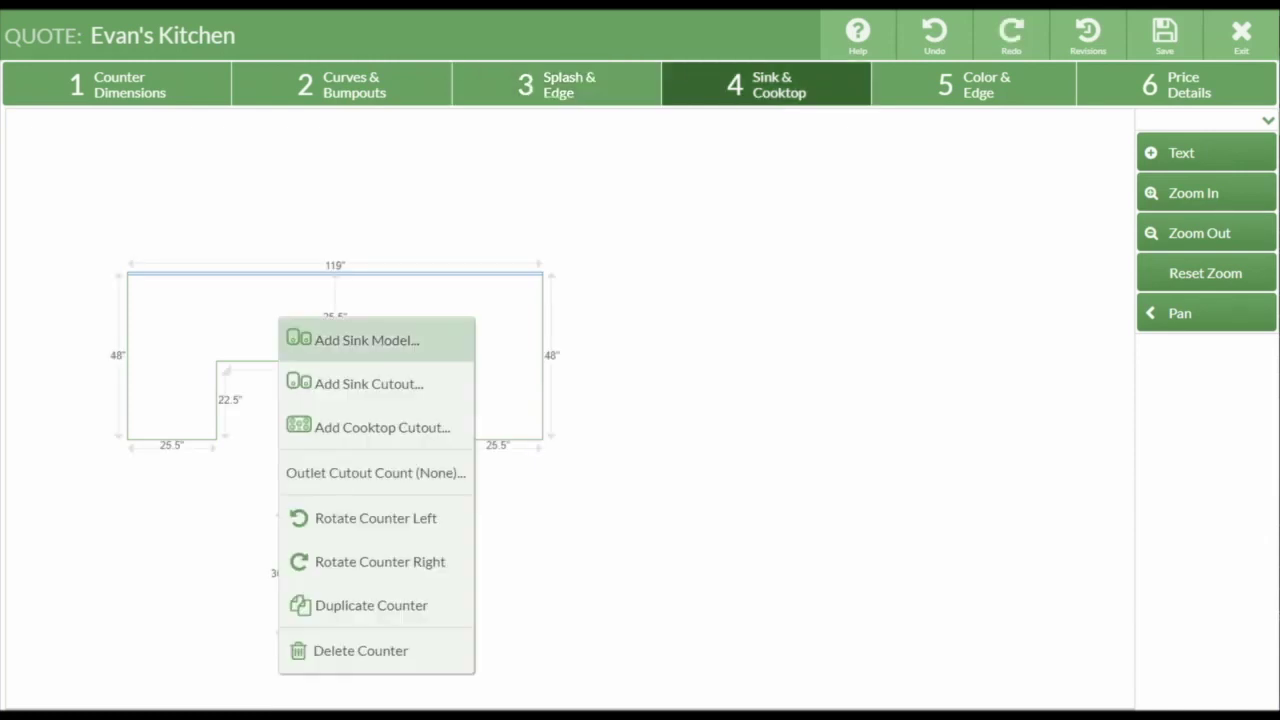
{"action": "left_click", "coordinate": [367, 340]}
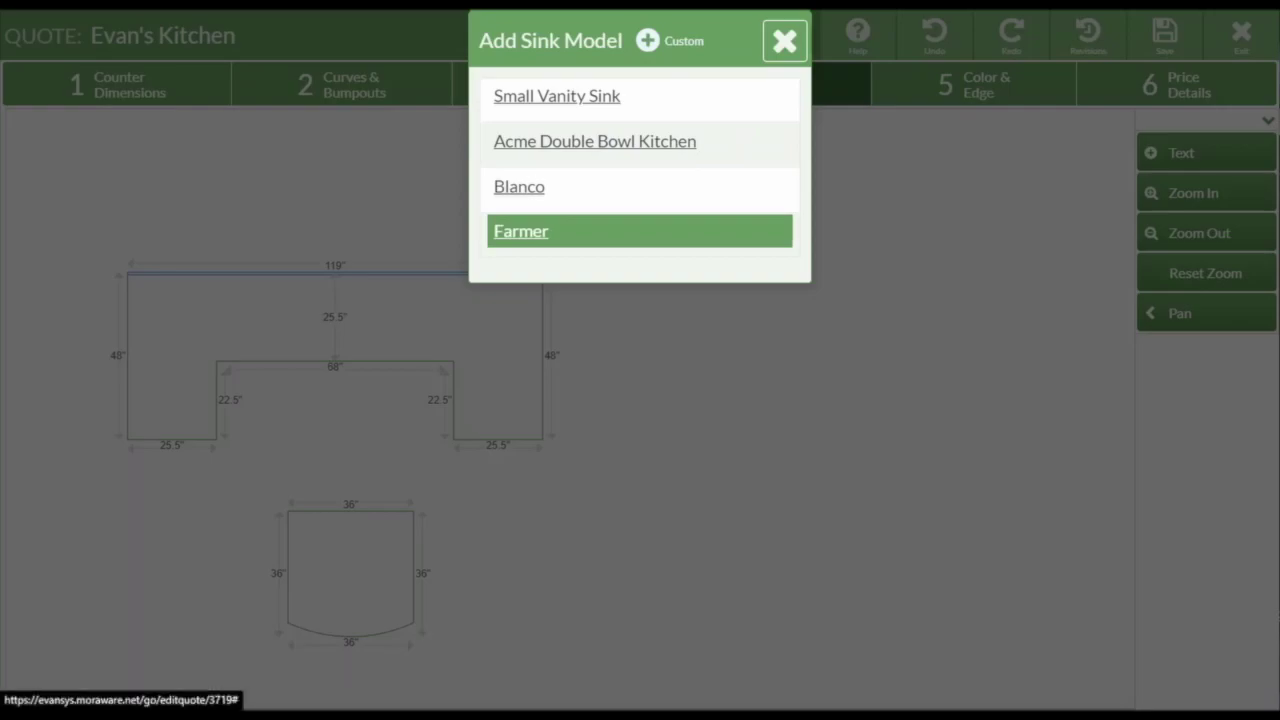
{"action": "left_click", "coordinate": [521, 231]}
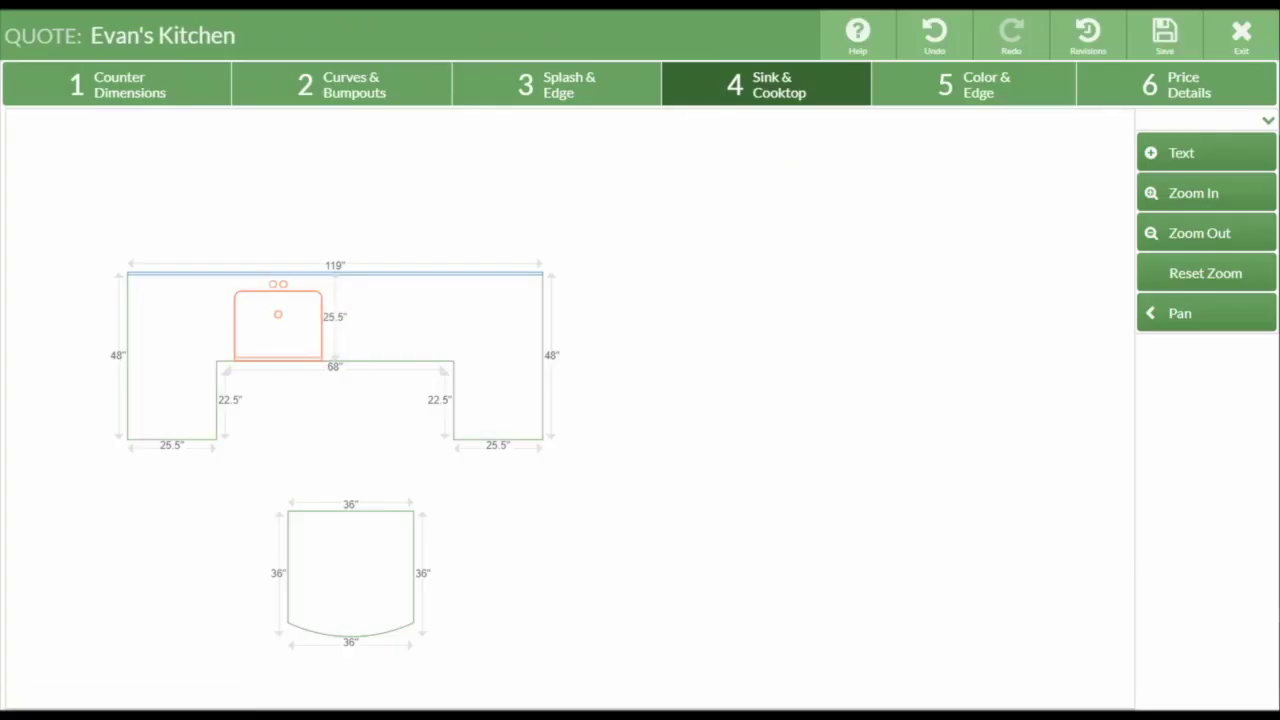
- Add a four-burner cooktop cutout to the smaller counter
{"action": "right_click", "coordinate": [352, 188]}
{"action": "left_click", "coordinate": [443, 298]}
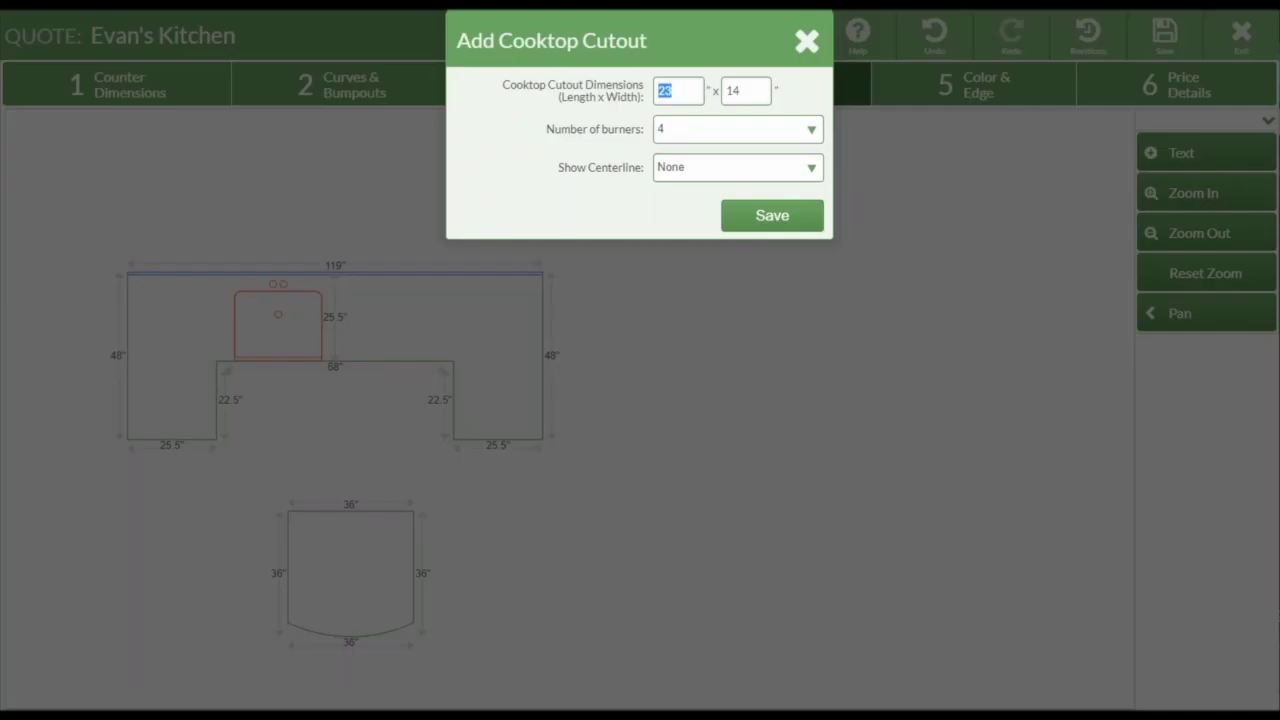
{"action": "left_click", "coordinate": [772, 215]}
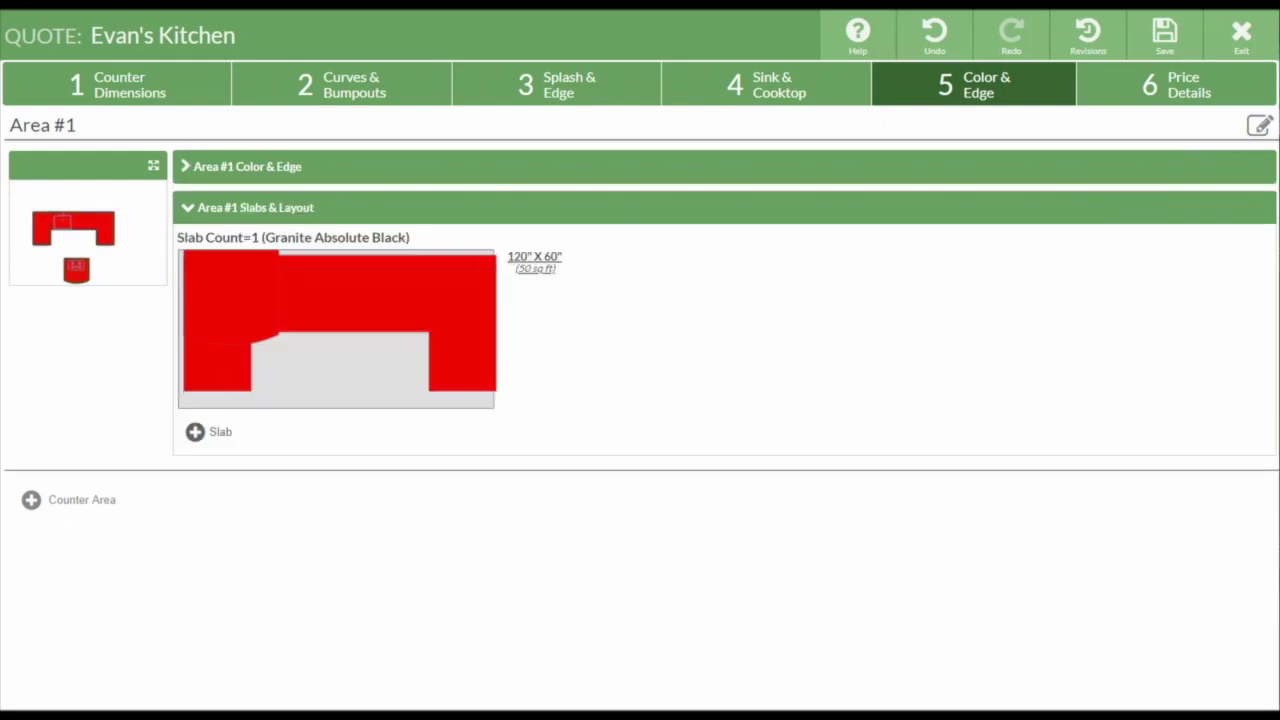
- Add a second slab and define a seam splitting the U-shaped counter
{"action": "left_click", "coordinate": [209, 431]}
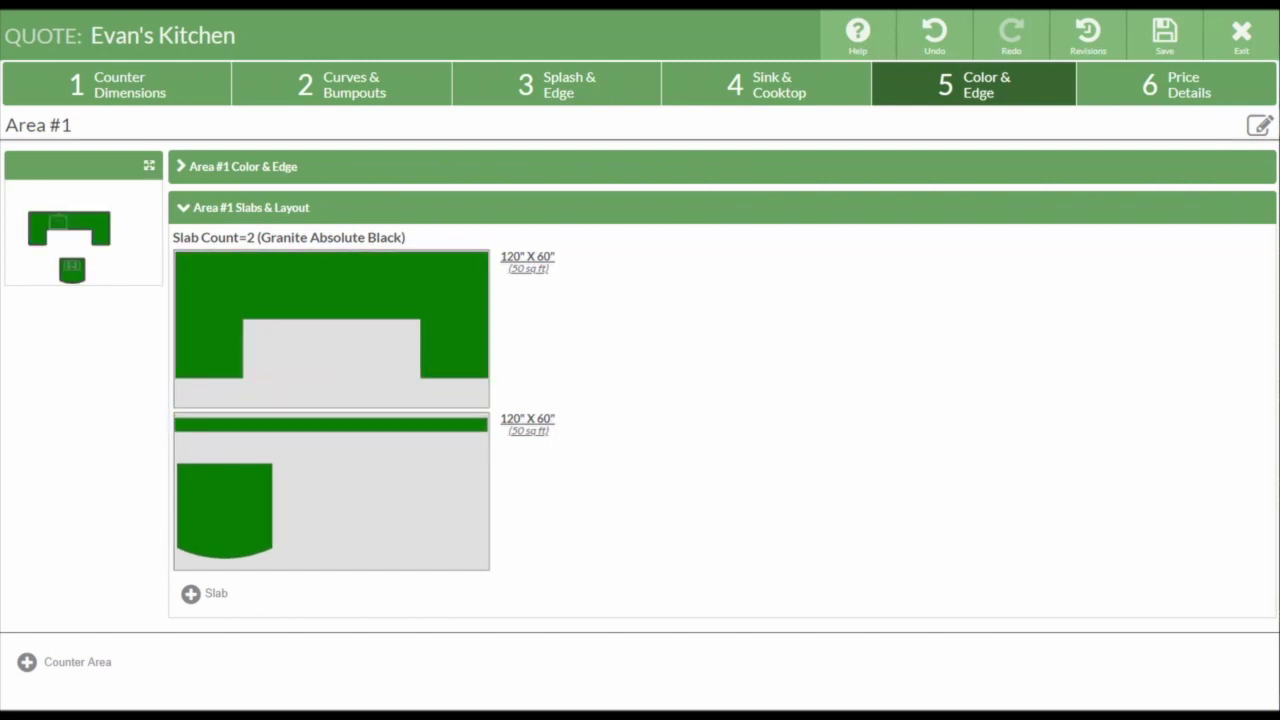
{"action": "right_click", "coordinate": [434, 296]}
{"action": "left_click", "coordinate": [505, 317]}
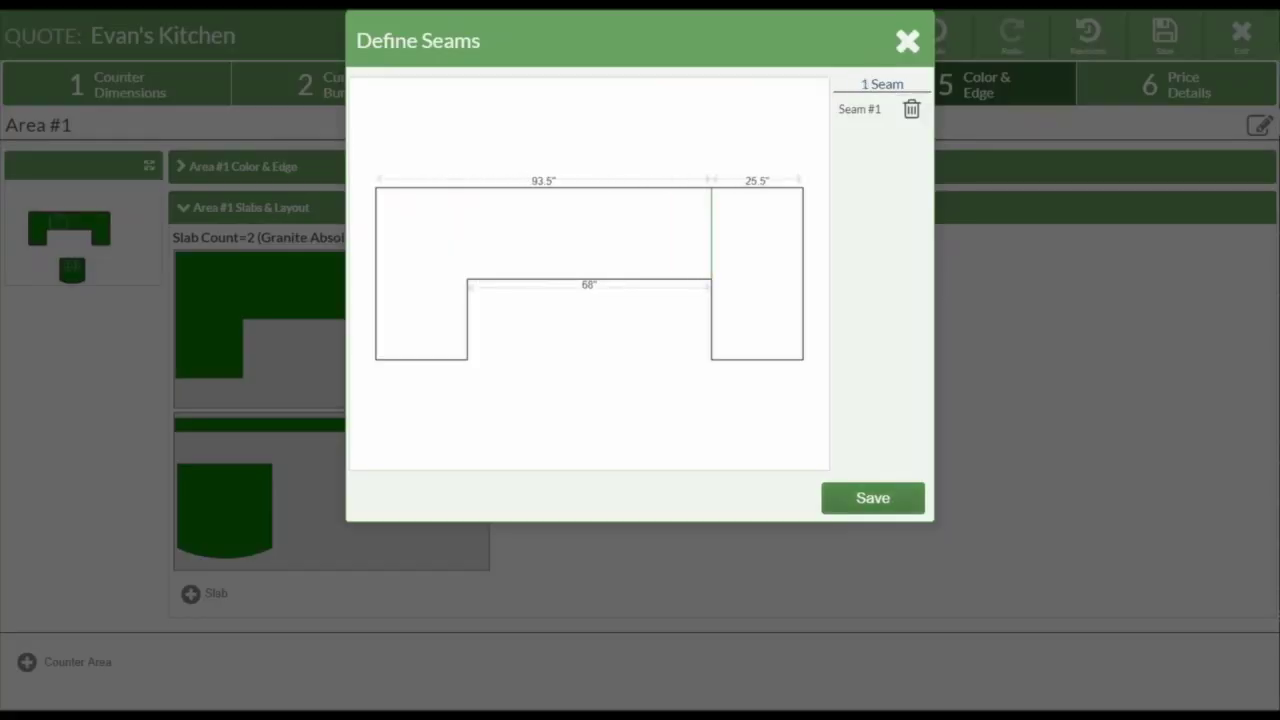
{"action": "key", "text": "Return"}
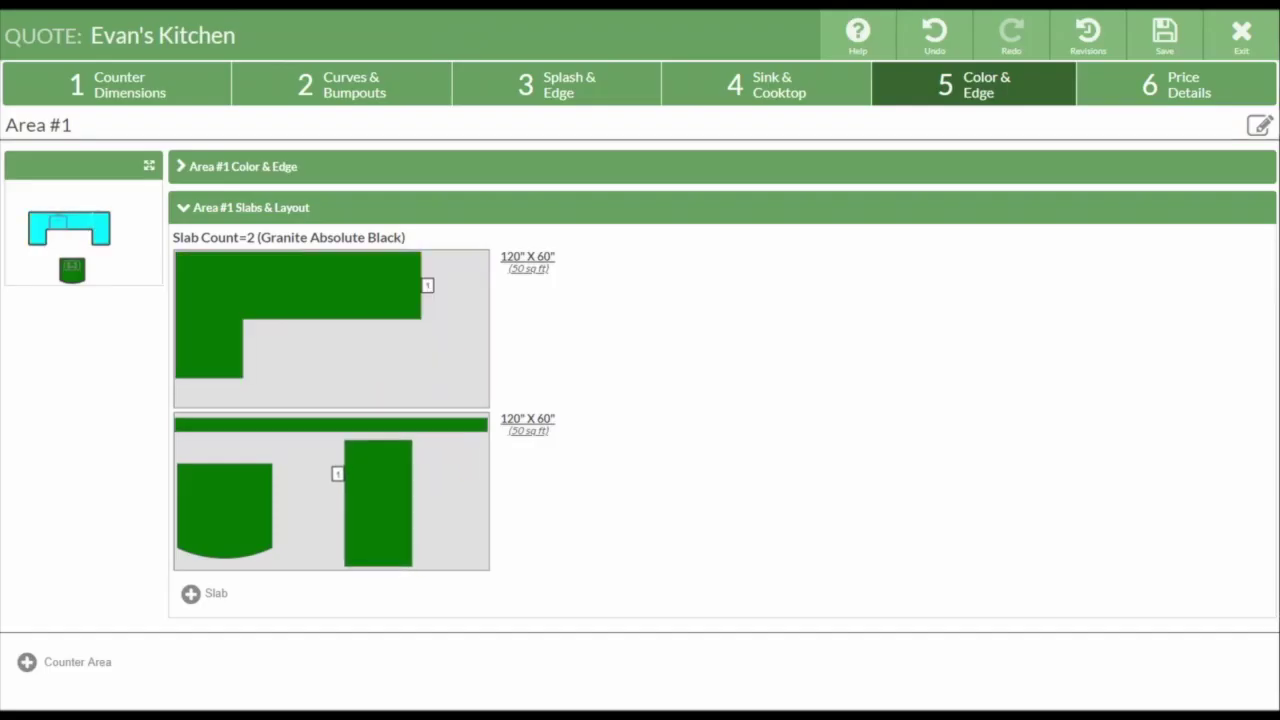
- Rotate the tall piece horizontally, apply White Calacatta Oro Porcelain Satin, and nudge the cutout piece
{"action": "right_click", "coordinate": [390, 500]}
{"action": "left_click", "coordinate": [457, 611]}
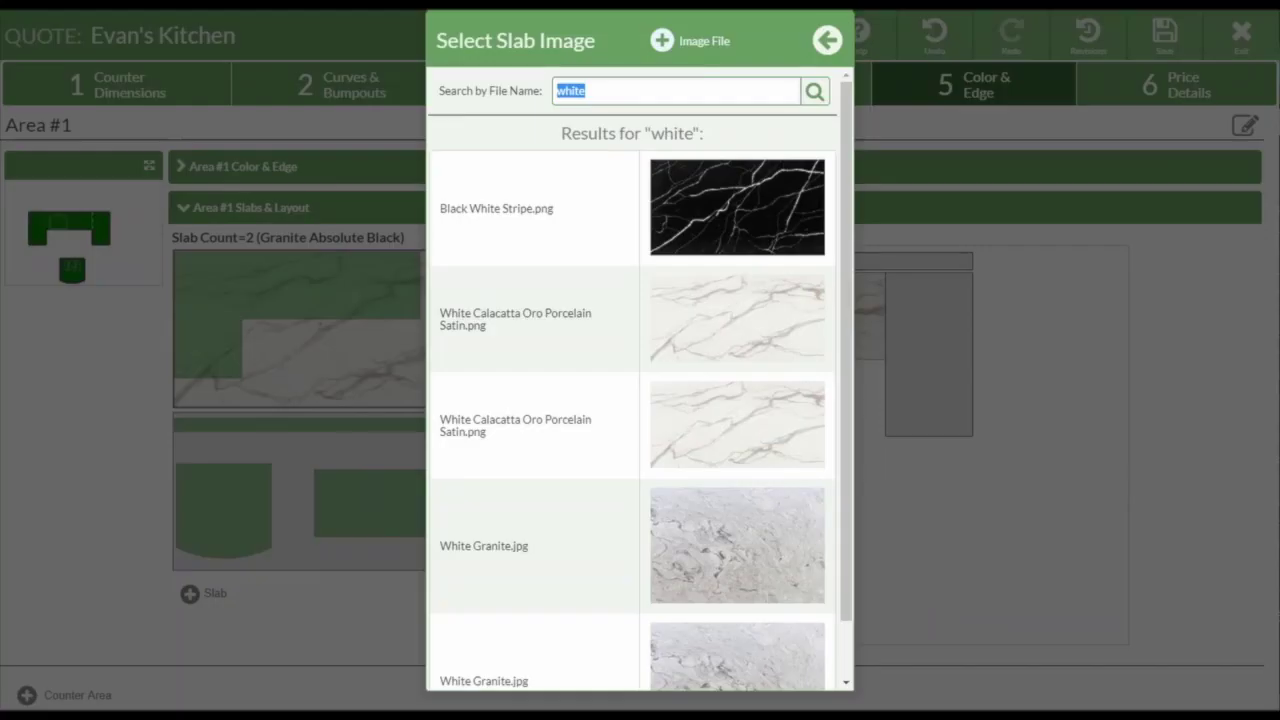
{"action": "left_click", "coordinate": [535, 318]}
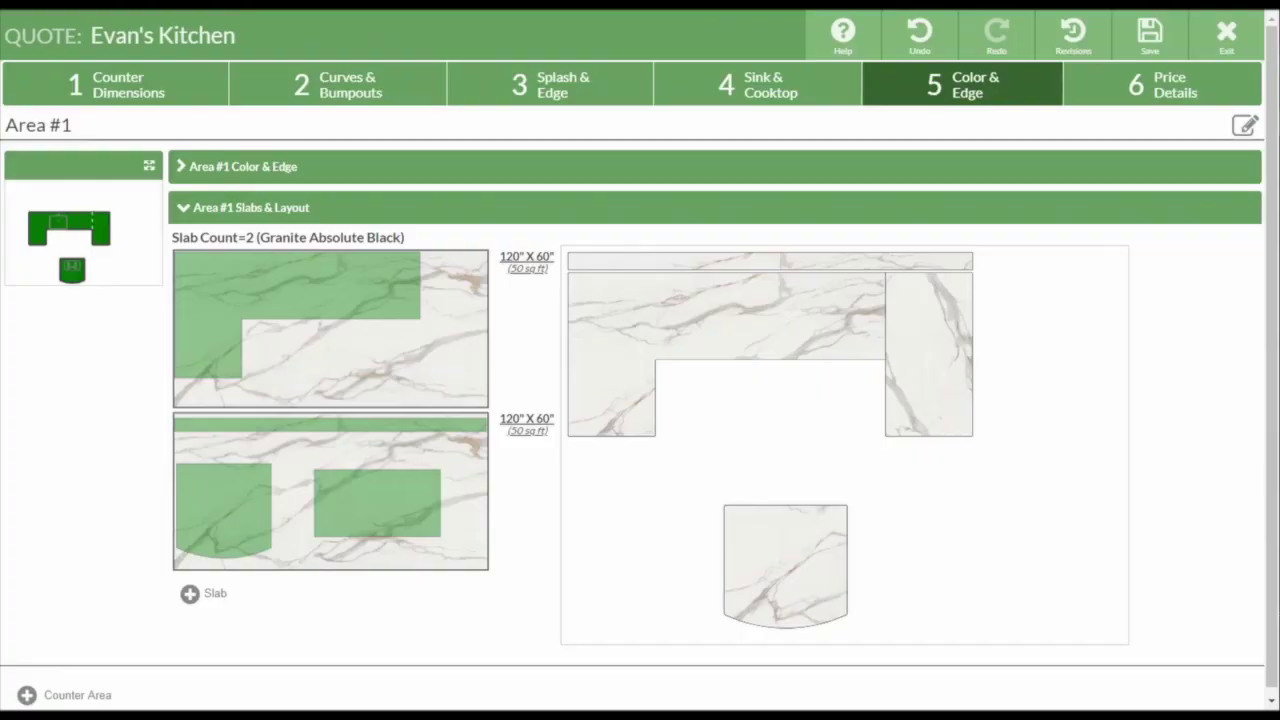
{"action": "left_click_drag", "start_coordinate": [377, 503], "coordinate": [364, 488]}
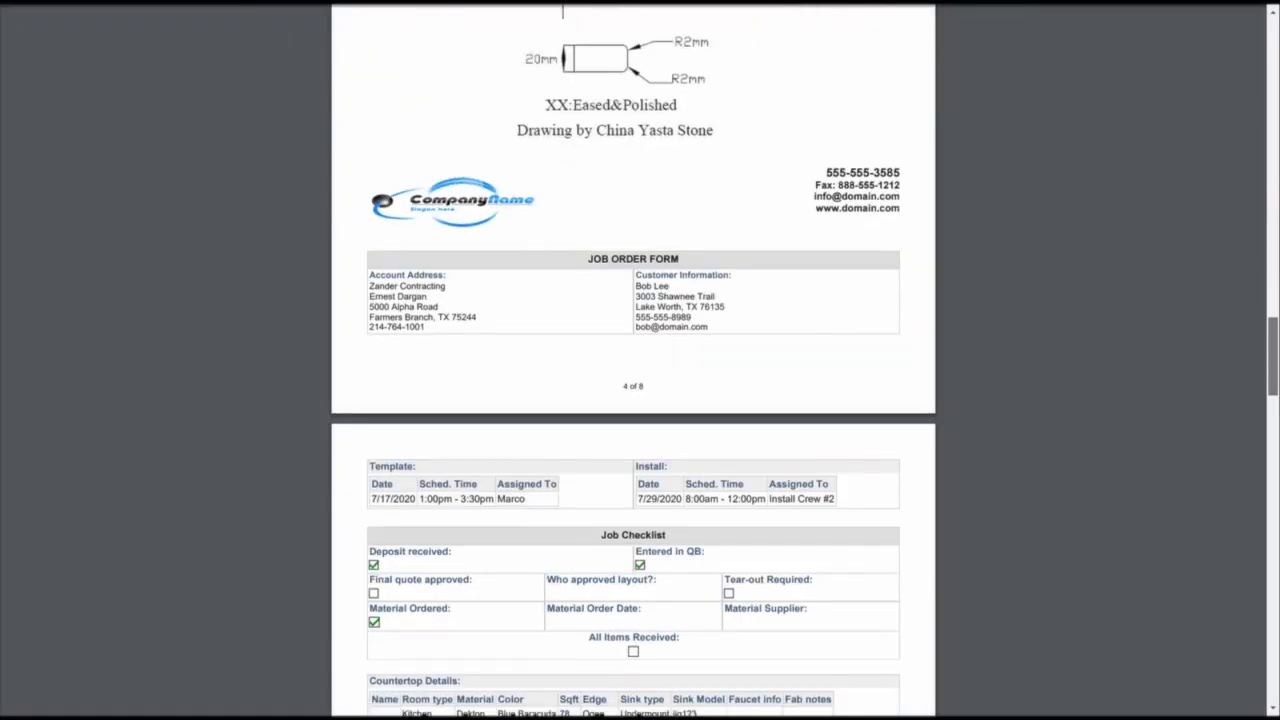
- Scroll the job PDF past the job order form to the Silestone Natural Quartz expectation sheet
{"action": "scroll", "coordinate": [633, 360], "scroll_direction": "down", "scroll_amount": 5}
{"action": "scroll", "coordinate": [633, 360], "scroll_direction": "down", "scroll_amount": 6}
{"action": "scroll", "coordinate": [633, 360], "scroll_direction": "down", "scroll_amount": 2}
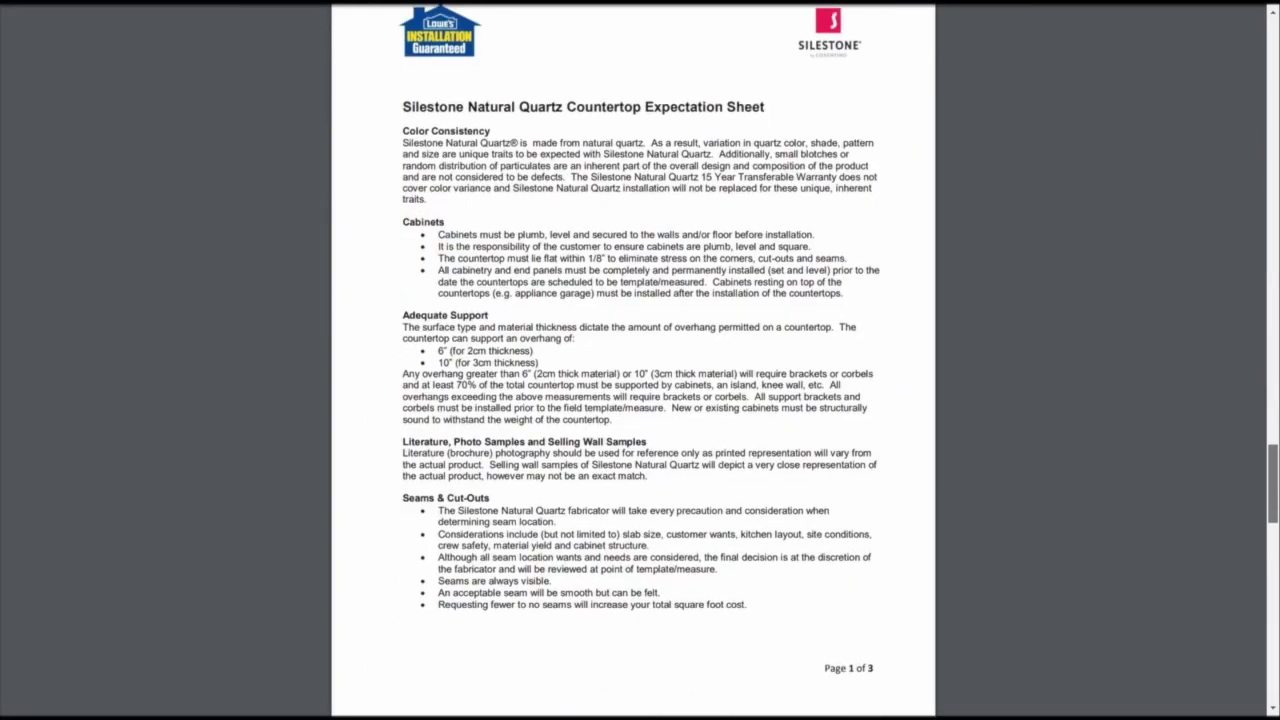
{"action": "scroll", "coordinate": [633, 360], "scroll_direction": "down", "scroll_amount": 2}
{"action": "scroll", "coordinate": [633, 360], "scroll_direction": "down", "scroll_amount": 8}
{"action": "scroll", "coordinate": [633, 360], "scroll_direction": "down", "scroll_amount": 3}
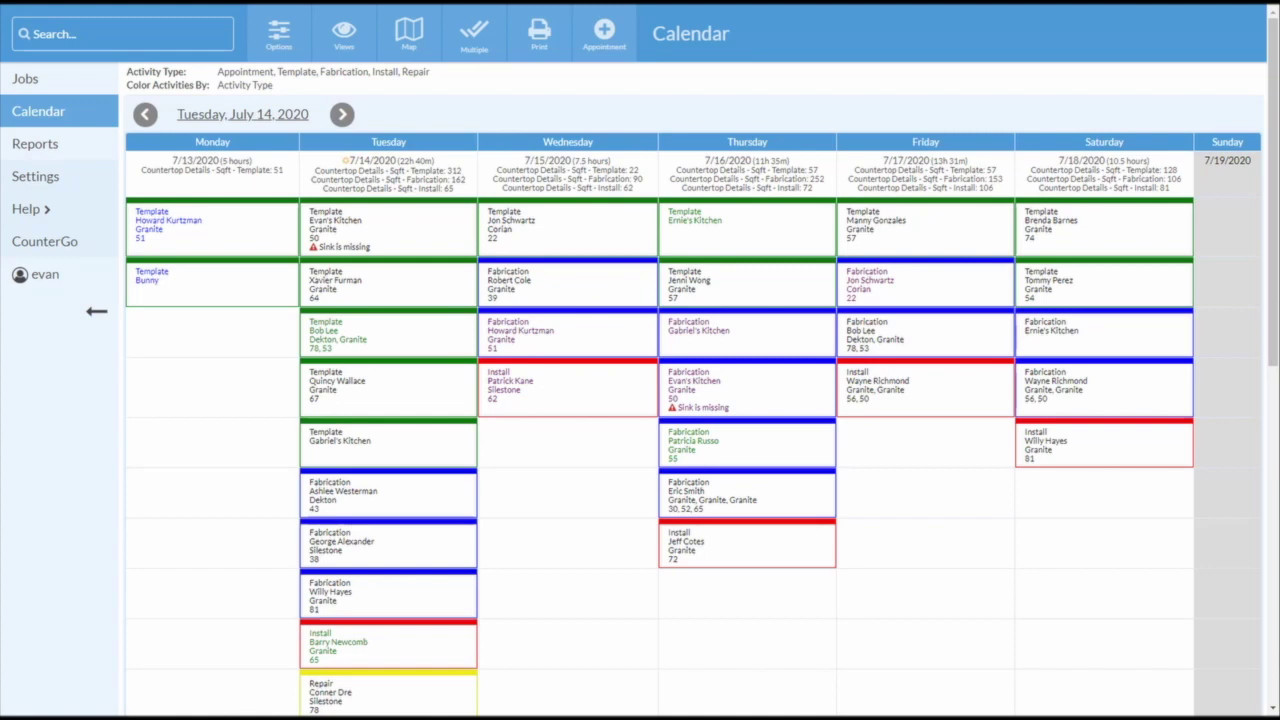
- Switch to the Template Schedule view and drag Evan's Kitchen into Norm's Tuesday 9am slot
{"action": "left_click", "coordinate": [344, 35]}
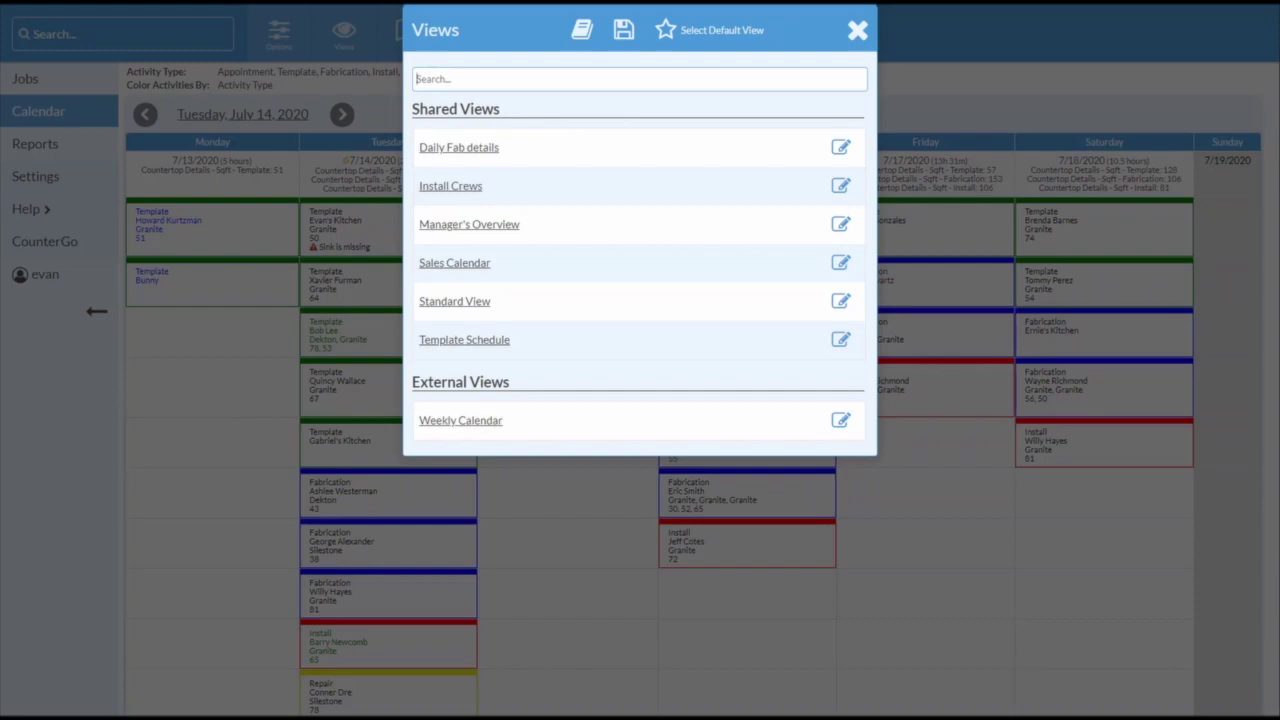
{"action": "left_click", "coordinate": [464, 340]}
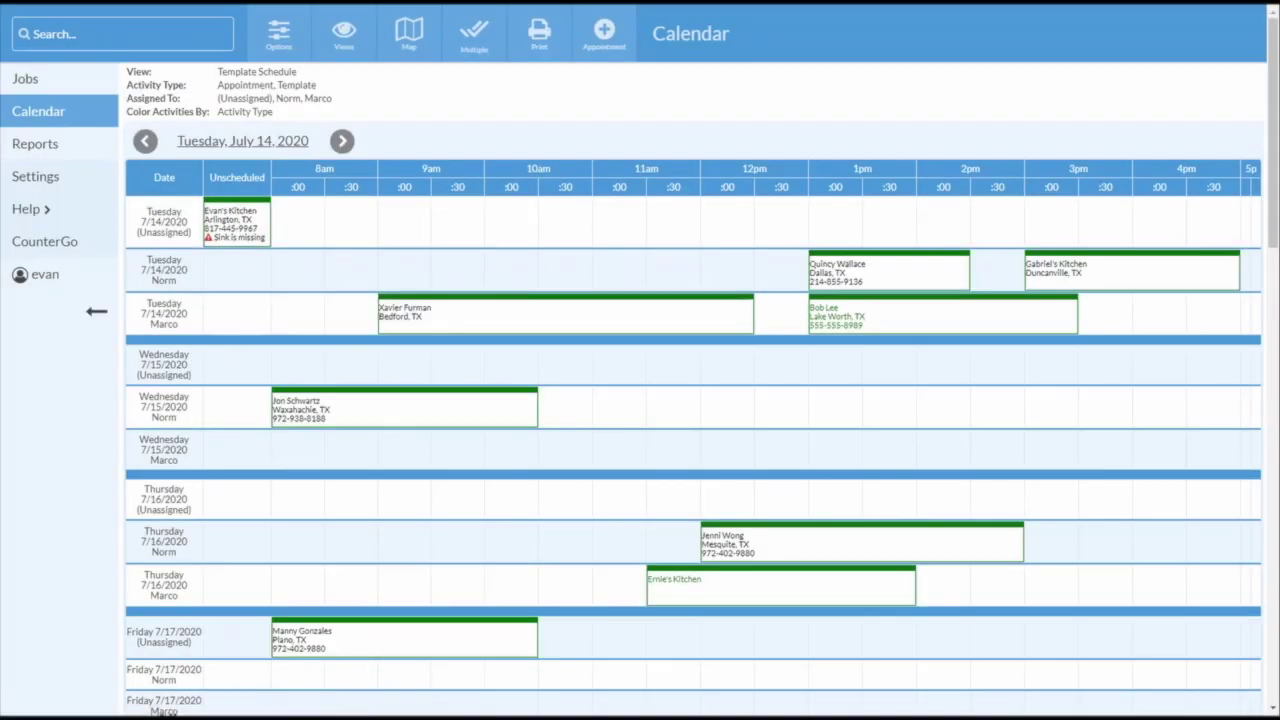
{"action": "left_click_drag", "start_coordinate": [236, 220], "coordinate": [410, 266]}
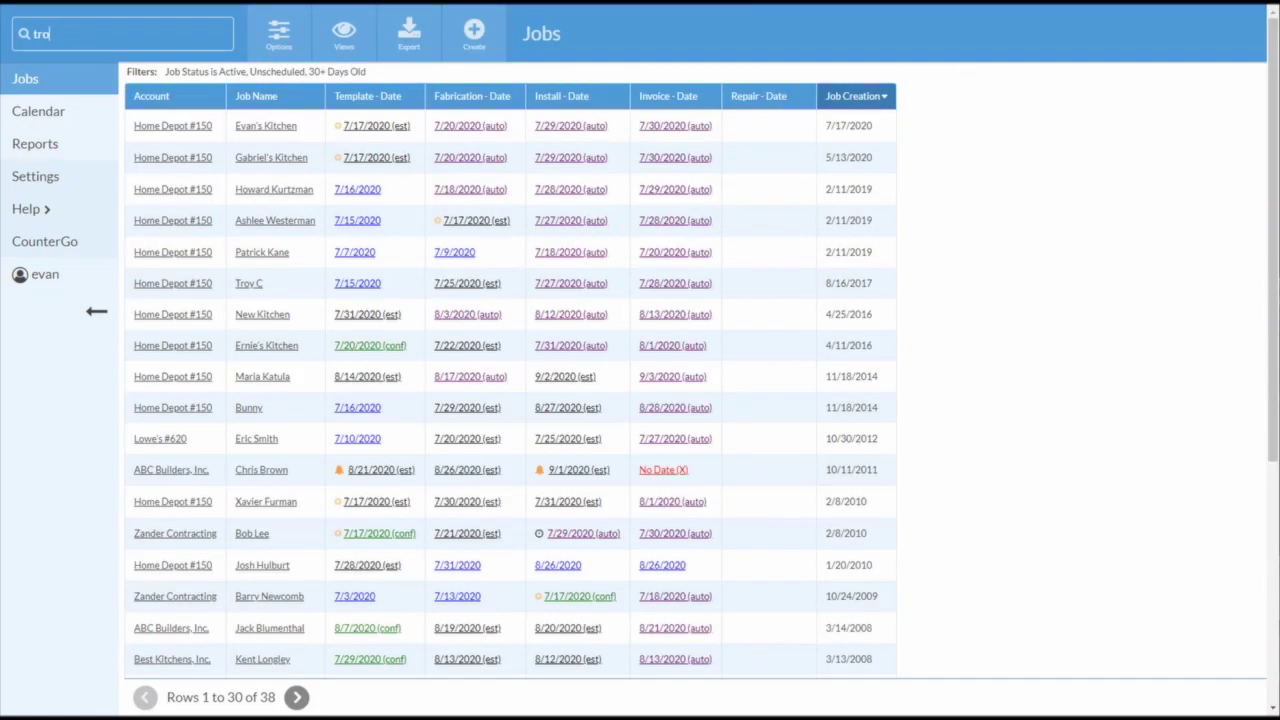
{"action": "key", "text": "Return"}
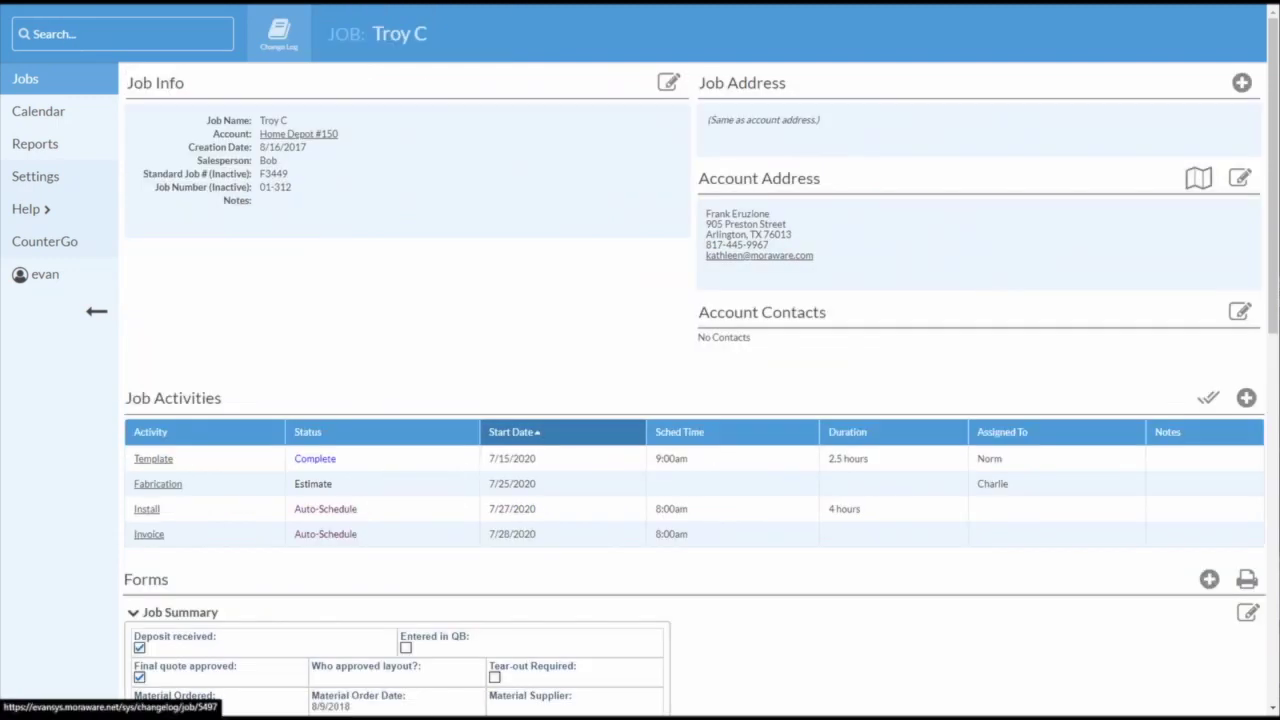
{"action": "scroll", "coordinate": [640, 400], "scroll_direction": "down", "scroll_amount": 1}
{"action": "scroll", "coordinate": [640, 400], "scroll_direction": "down", "scroll_amount": 1}
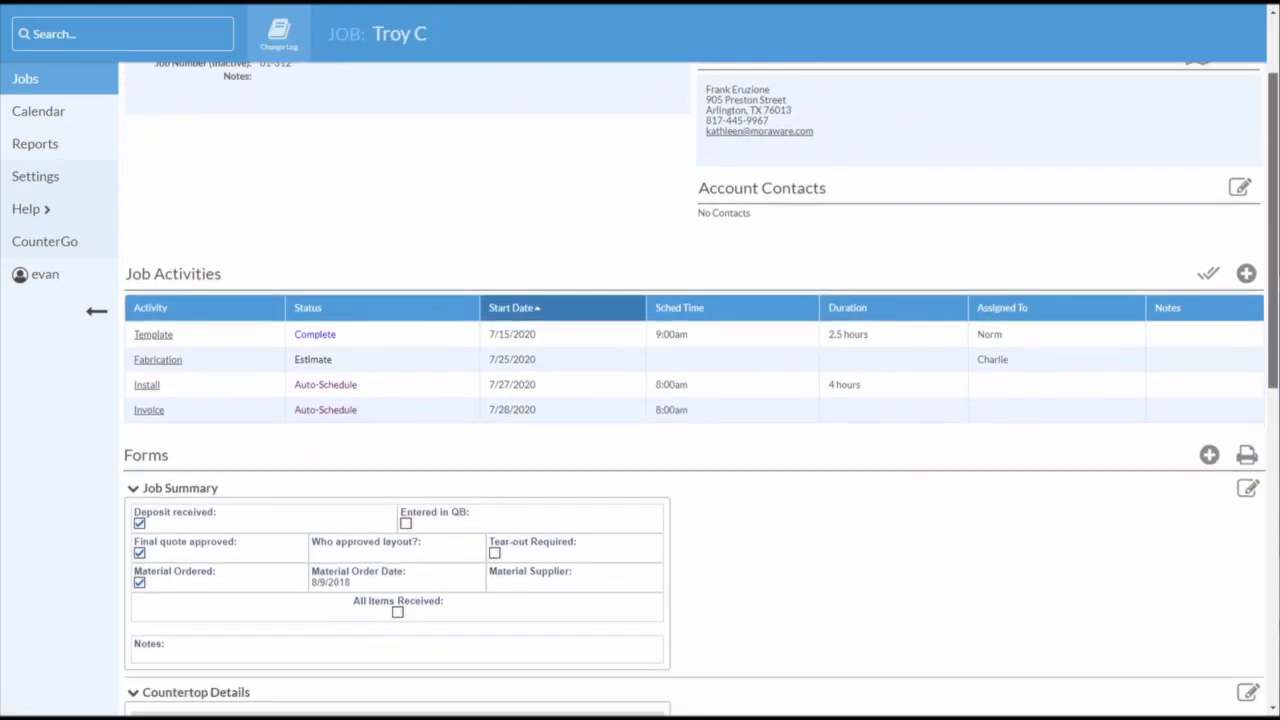
{"action": "scroll", "coordinate": [640, 400], "scroll_direction": "down", "scroll_amount": 1}
{"action": "scroll", "coordinate": [640, 400], "scroll_direction": "down", "scroll_amount": 1}
{"action": "scroll", "coordinate": [640, 400], "scroll_direction": "down", "scroll_amount": 2}
{"action": "scroll", "coordinate": [640, 400], "scroll_direction": "down", "scroll_amount": 2}
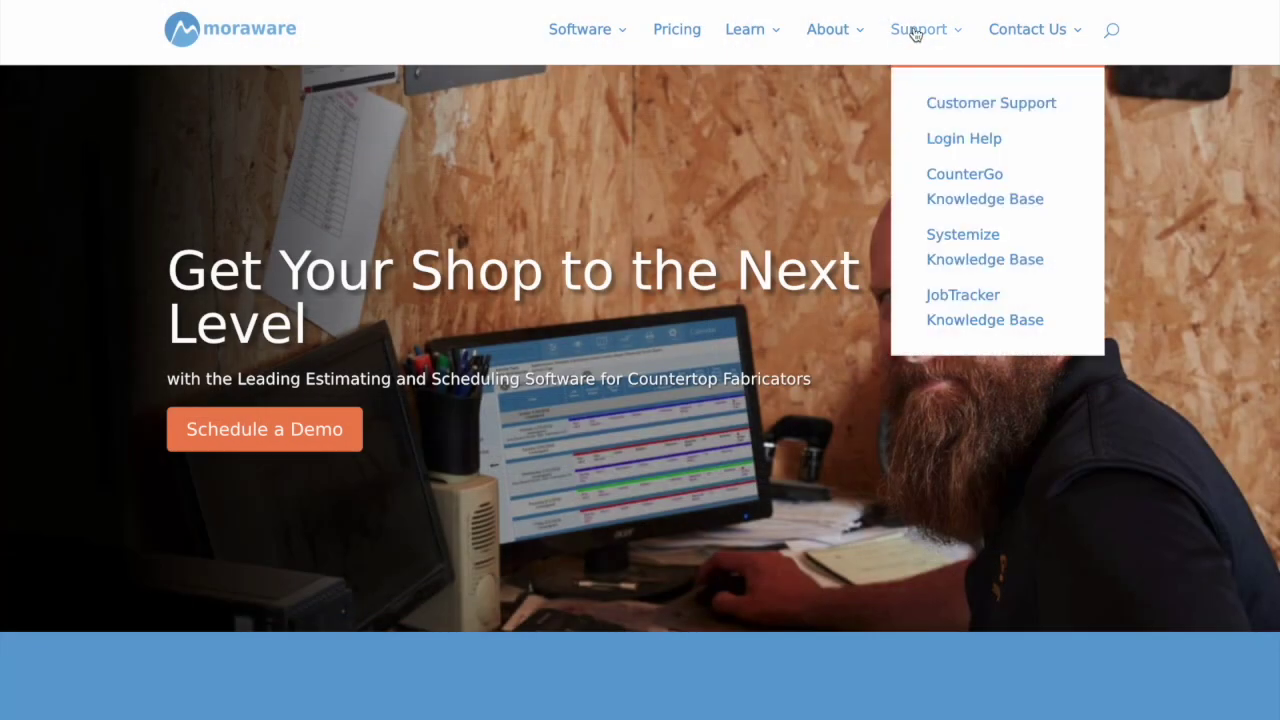
- Go to Customer Support and scroll through Knowledge Base links, FAQs, the email form and Hours
{"action": "left_click", "coordinate": [935, 100]}
{"action": "scroll", "coordinate": [53, 18], "scroll_direction": "down", "scroll_amount": 3}
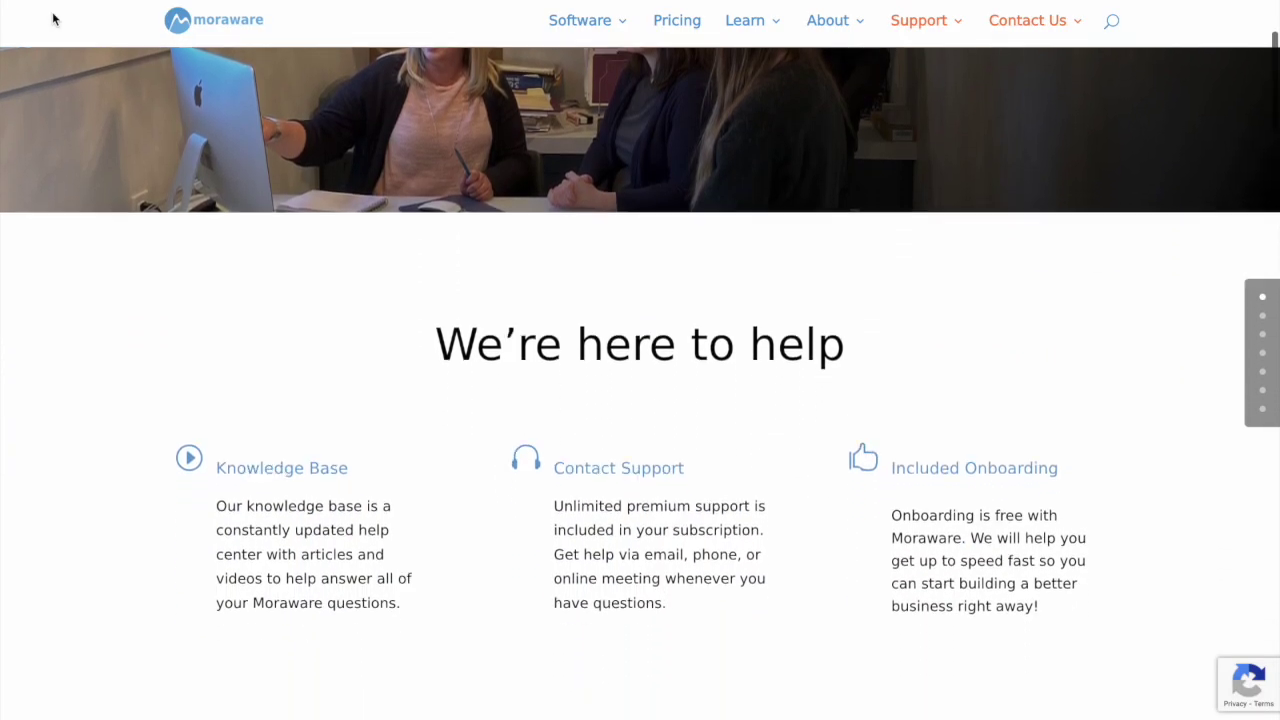
{"action": "scroll", "coordinate": [53, 18], "scroll_direction": "down", "scroll_amount": 1}
{"action": "scroll", "coordinate": [53, 18], "scroll_direction": "down", "scroll_amount": 1}
{"action": "scroll", "coordinate": [53, 18], "scroll_direction": "down", "scroll_amount": 1}
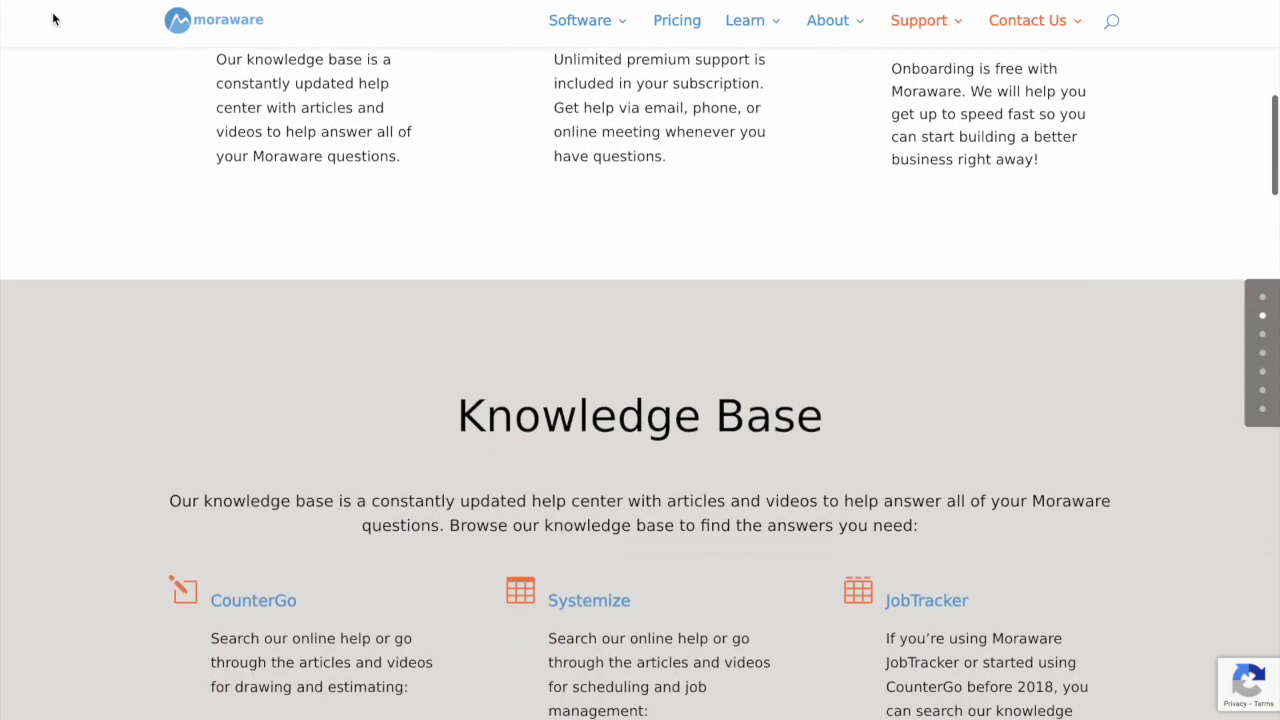
{"action": "scroll", "coordinate": [53, 18], "scroll_direction": "down", "scroll_amount": 1}
{"action": "scroll", "coordinate": [53, 18], "scroll_direction": "down", "scroll_amount": 1}
{"action": "scroll", "coordinate": [53, 18], "scroll_direction": "down", "scroll_amount": 1}
{"action": "scroll", "coordinate": [53, 18], "scroll_direction": "down", "scroll_amount": 1}
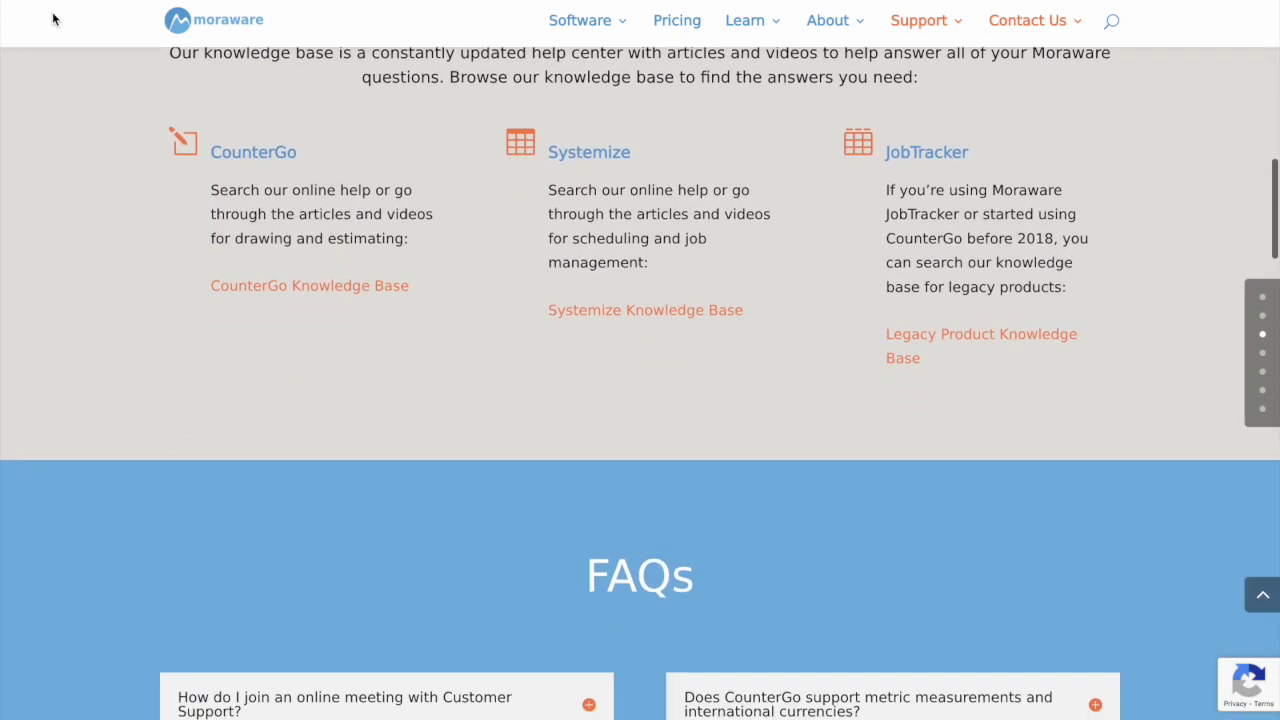
{"action": "scroll", "coordinate": [53, 18], "scroll_direction": "down", "scroll_amount": 1}
{"action": "scroll", "coordinate": [53, 18], "scroll_direction": "down", "scroll_amount": 1}
{"action": "scroll", "coordinate": [53, 18], "scroll_direction": "down", "scroll_amount": 1}
{"action": "scroll", "coordinate": [53, 18], "scroll_direction": "down", "scroll_amount": 1}
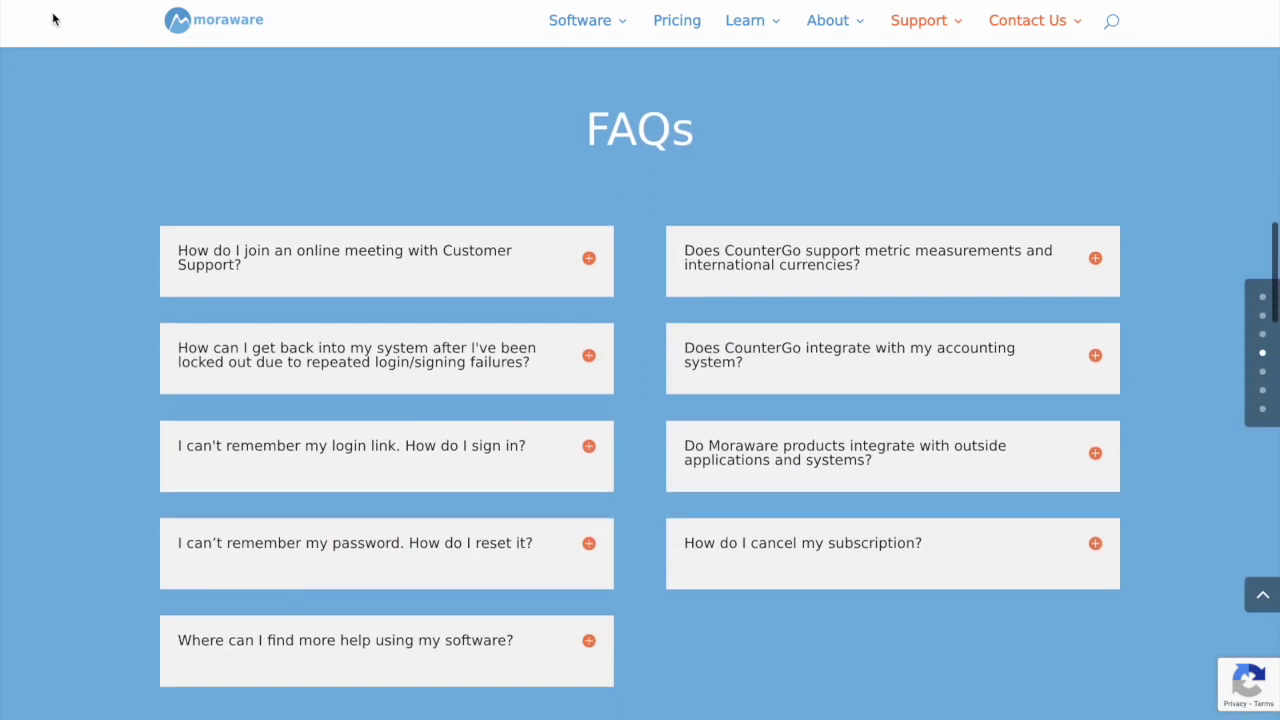
{"action": "scroll", "coordinate": [53, 18], "scroll_direction": "down", "scroll_amount": 1}
{"action": "scroll", "coordinate": [53, 18], "scroll_direction": "down", "scroll_amount": 1}
{"action": "scroll", "coordinate": [53, 18], "scroll_direction": "down", "scroll_amount": 1}
{"action": "scroll", "coordinate": [53, 18], "scroll_direction": "down", "scroll_amount": 1}
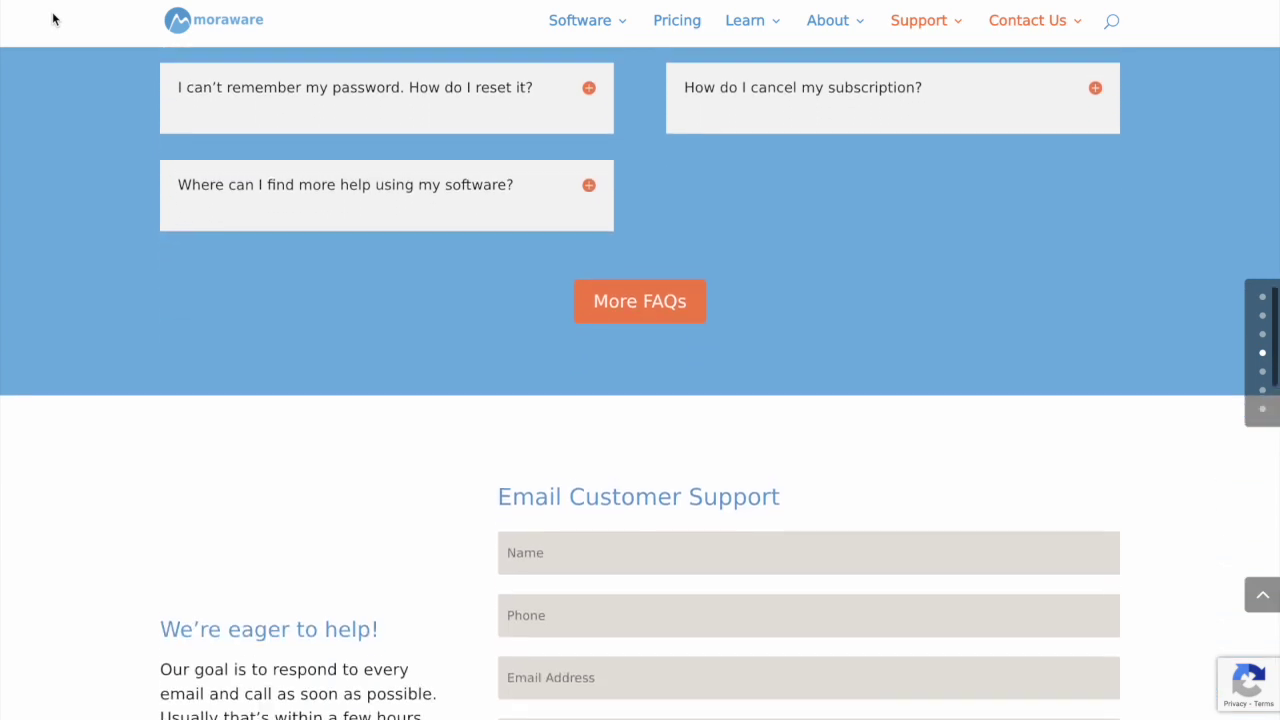
{"action": "scroll", "coordinate": [53, 18], "scroll_direction": "down", "scroll_amount": 1}
{"action": "scroll", "coordinate": [53, 18], "scroll_direction": "down", "scroll_amount": 1}
{"action": "scroll", "coordinate": [53, 18], "scroll_direction": "down", "scroll_amount": 1}
{"action": "scroll", "coordinate": [53, 18], "scroll_direction": "down", "scroll_amount": 1}
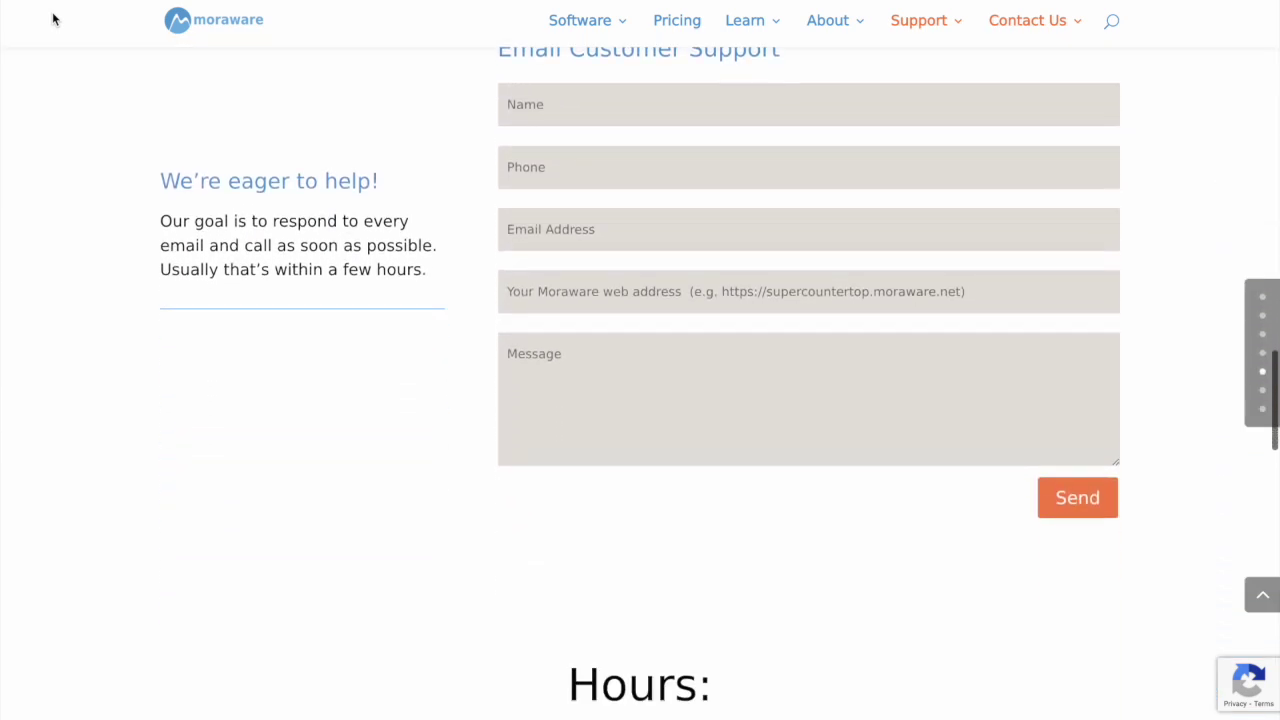
{"action": "scroll", "coordinate": [53, 18], "scroll_direction": "down", "scroll_amount": 1}
{"action": "scroll", "coordinate": [53, 18], "scroll_direction": "down", "scroll_amount": 1}
{"action": "scroll", "coordinate": [53, 18], "scroll_direction": "down", "scroll_amount": 1}
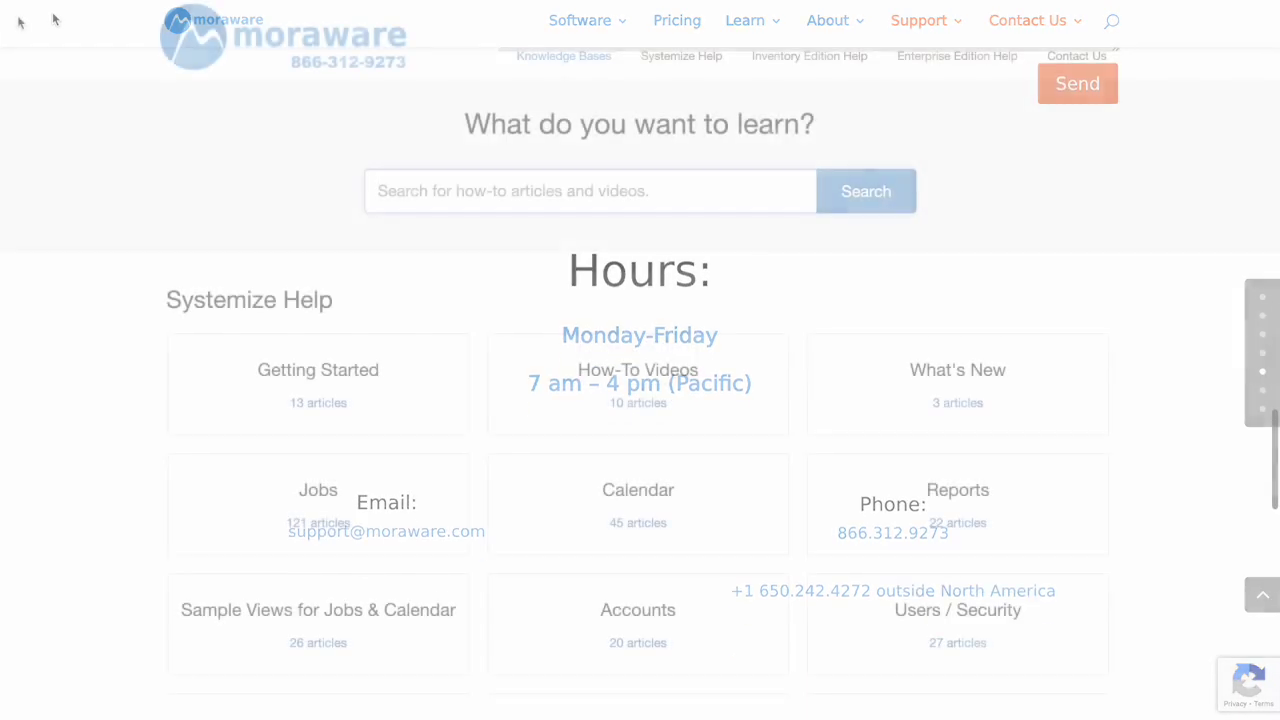
- Search 'report', open 'Delete Or Rename A Report', and read down to its related articles
{"action": "type", "text": "report"}
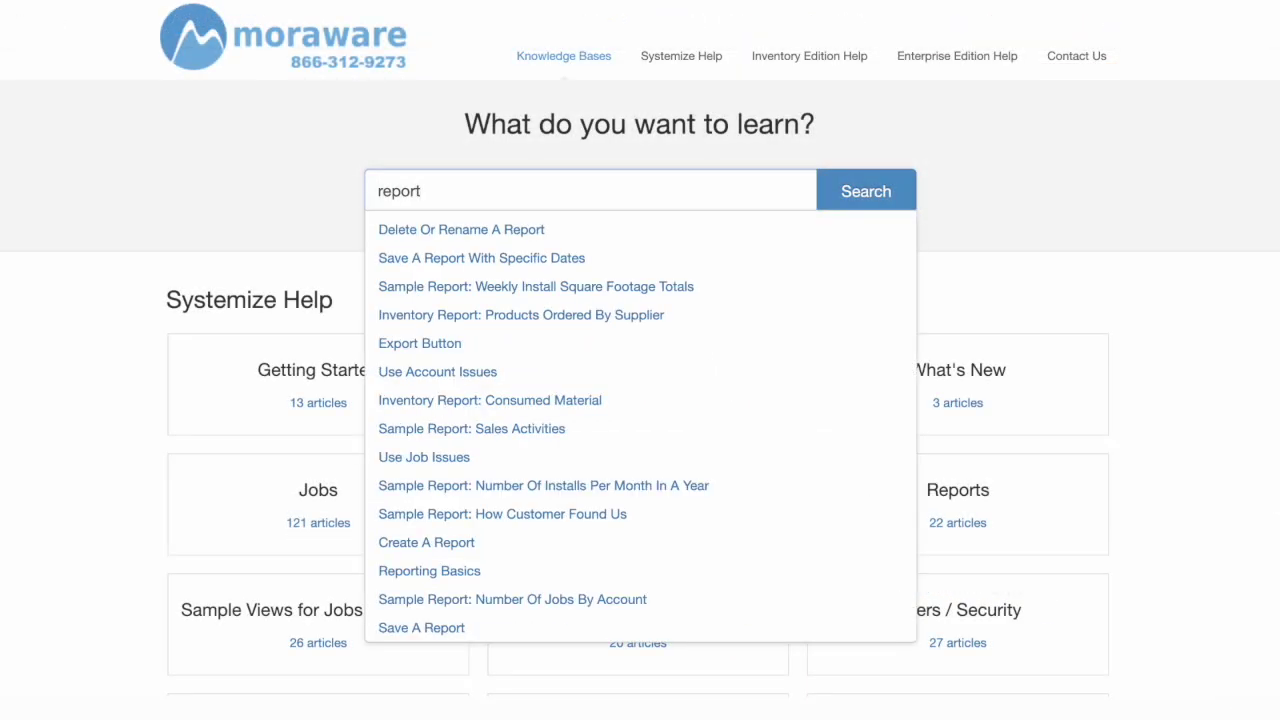
{"action": "left_click", "coordinate": [382, 228]}
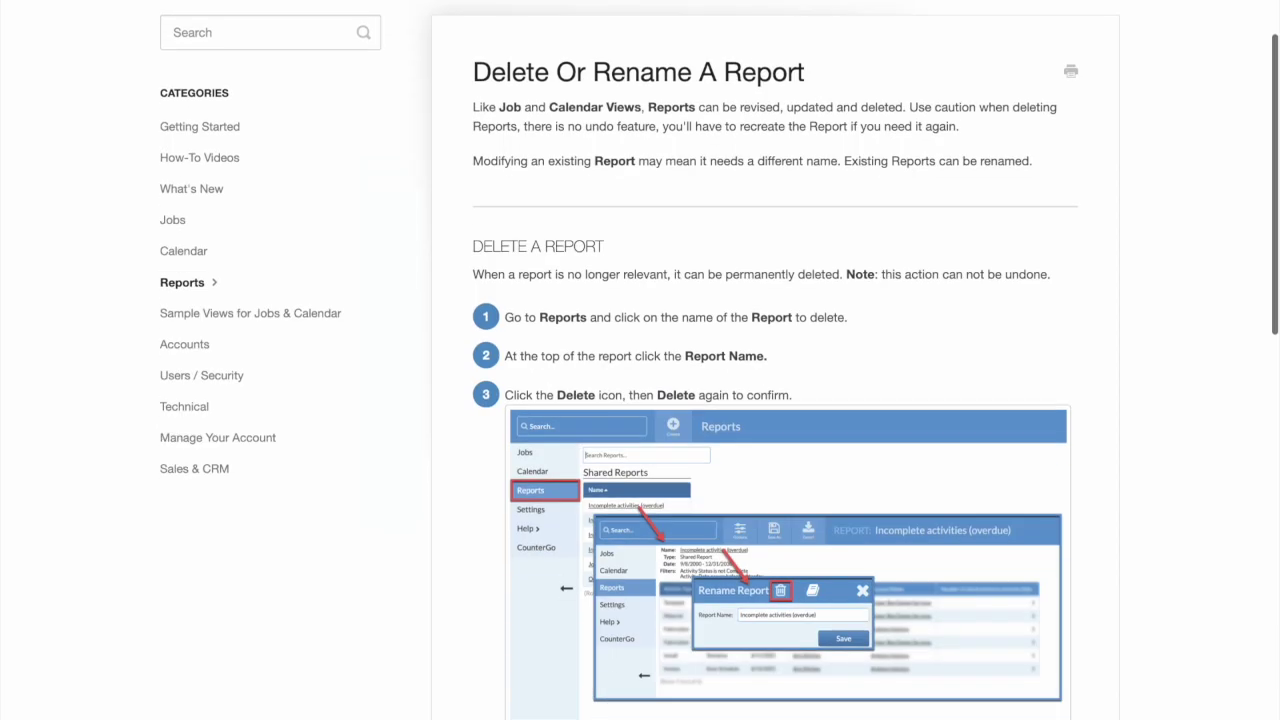
{"action": "scroll", "coordinate": [640, 400], "scroll_direction": "down", "scroll_amount": 1}
{"action": "scroll", "coordinate": [640, 400], "scroll_direction": "down", "scroll_amount": 1}
{"action": "scroll", "coordinate": [640, 400], "scroll_direction": "down", "scroll_amount": 1}
{"action": "scroll", "coordinate": [640, 400], "scroll_direction": "down", "scroll_amount": 1}
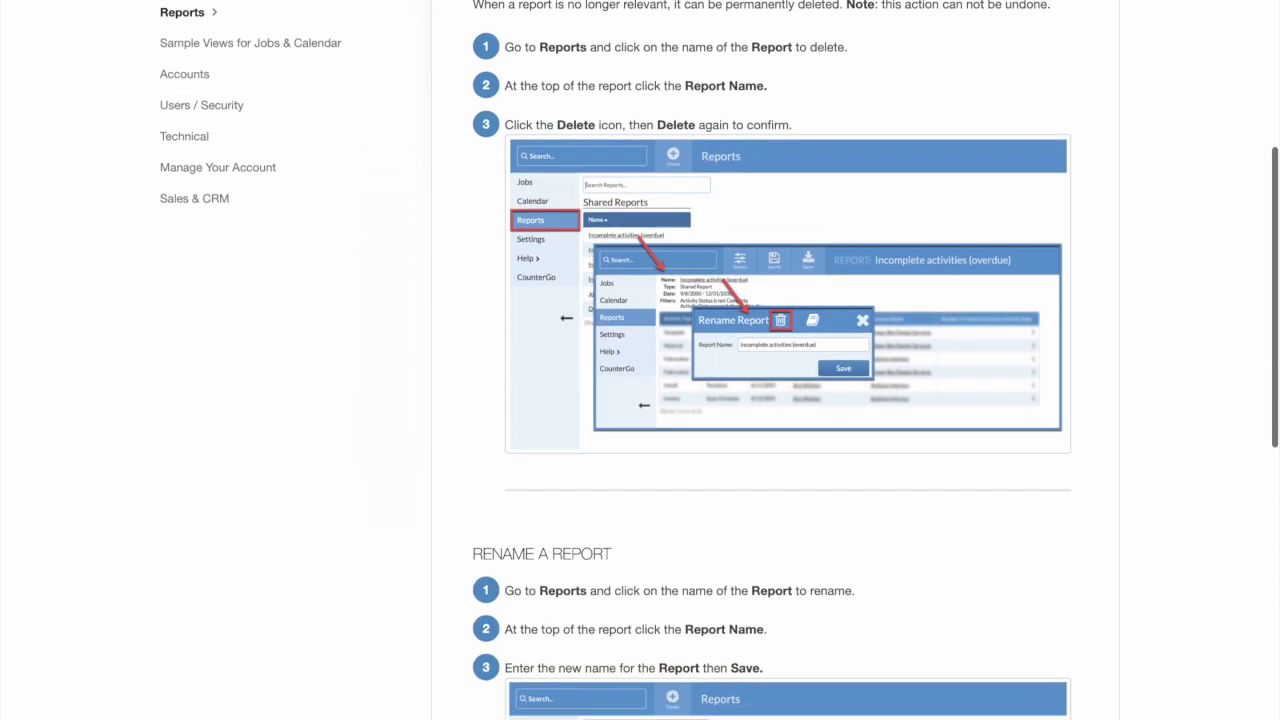
{"action": "scroll", "coordinate": [640, 400], "scroll_direction": "down", "scroll_amount": 1}
{"action": "scroll", "coordinate": [640, 400], "scroll_direction": "down", "scroll_amount": 1}
{"action": "scroll", "coordinate": [640, 400], "scroll_direction": "down", "scroll_amount": 1}
{"action": "scroll", "coordinate": [640, 400], "scroll_direction": "down", "scroll_amount": 1}
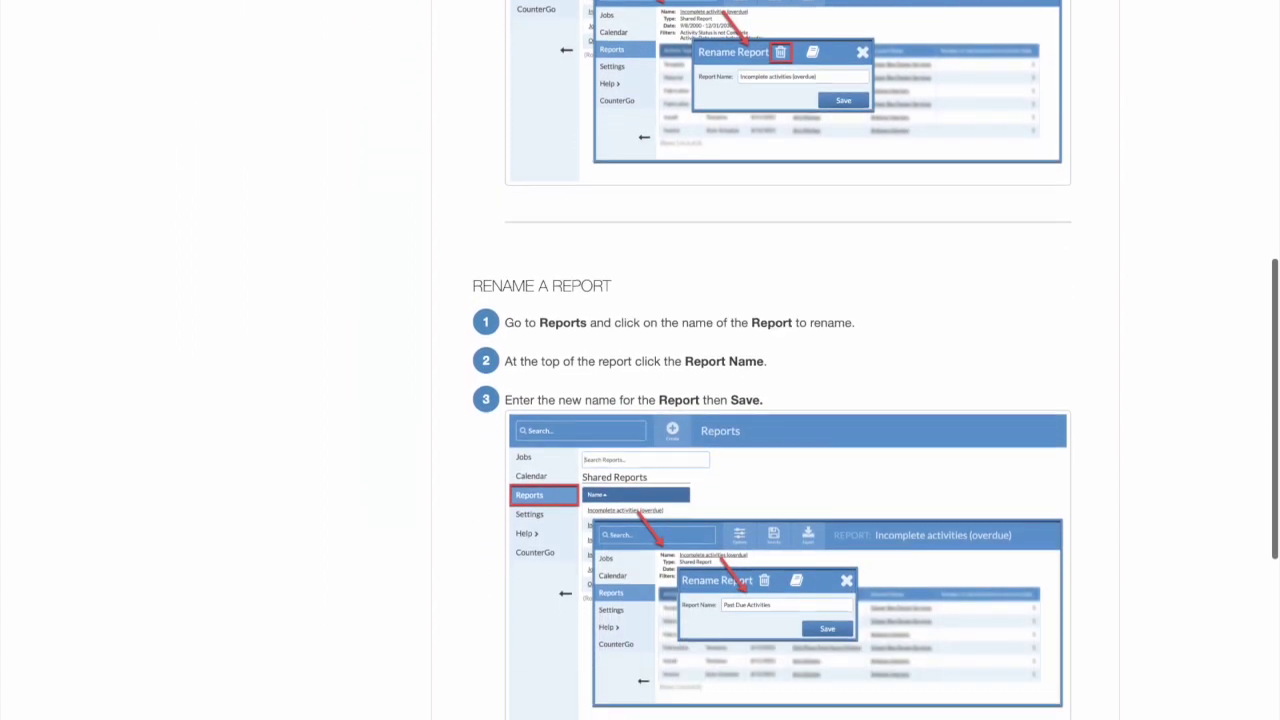
{"action": "scroll", "coordinate": [640, 400], "scroll_direction": "down", "scroll_amount": 1}
{"action": "scroll", "coordinate": [640, 400], "scroll_direction": "down", "scroll_amount": 1}
{"action": "scroll", "coordinate": [640, 400], "scroll_direction": "down", "scroll_amount": 1}
{"action": "scroll", "coordinate": [640, 400], "scroll_direction": "down", "scroll_amount": 1}
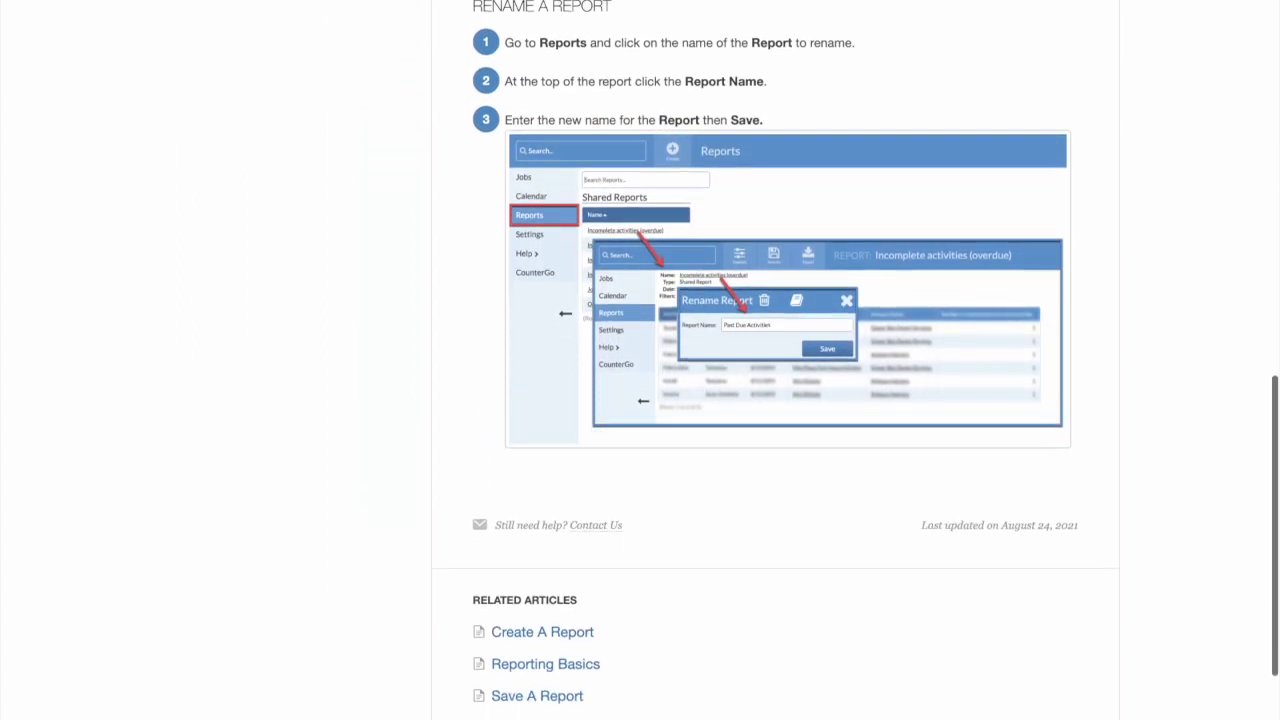
{"action": "scroll", "coordinate": [640, 400], "scroll_direction": "down", "scroll_amount": 1}
{"action": "scroll", "coordinate": [640, 400], "scroll_direction": "down", "scroll_amount": 1}
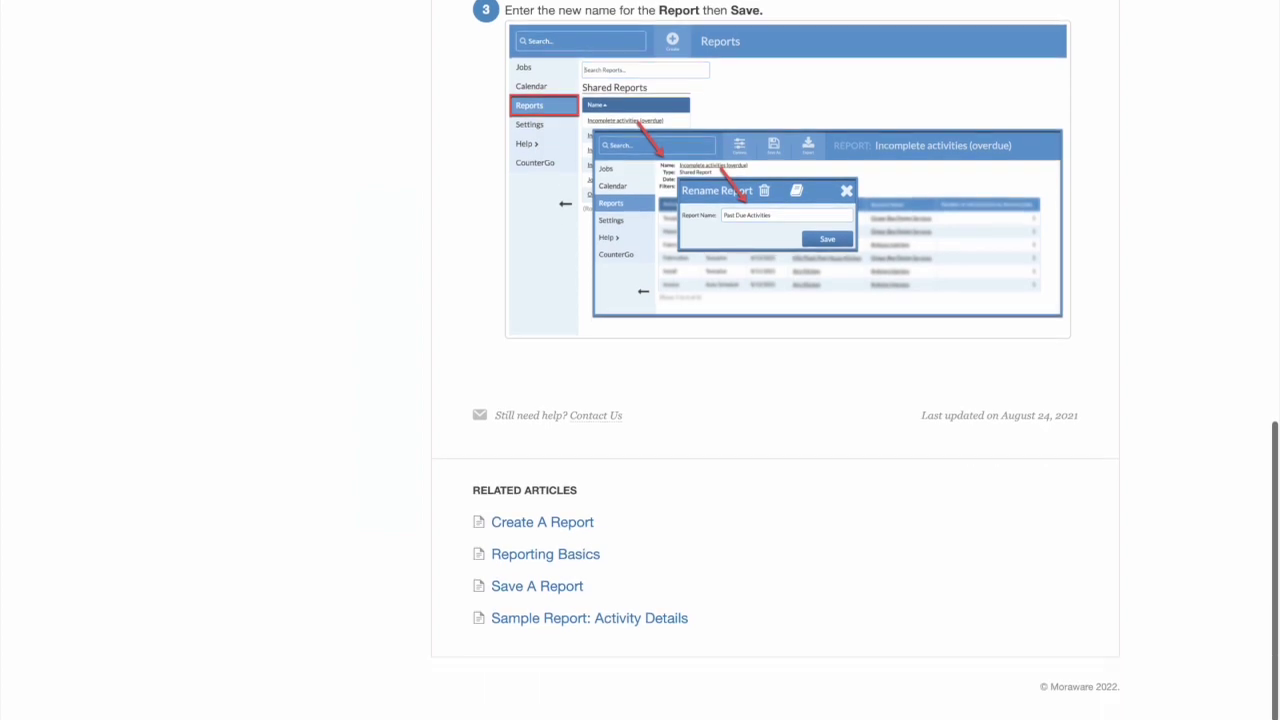